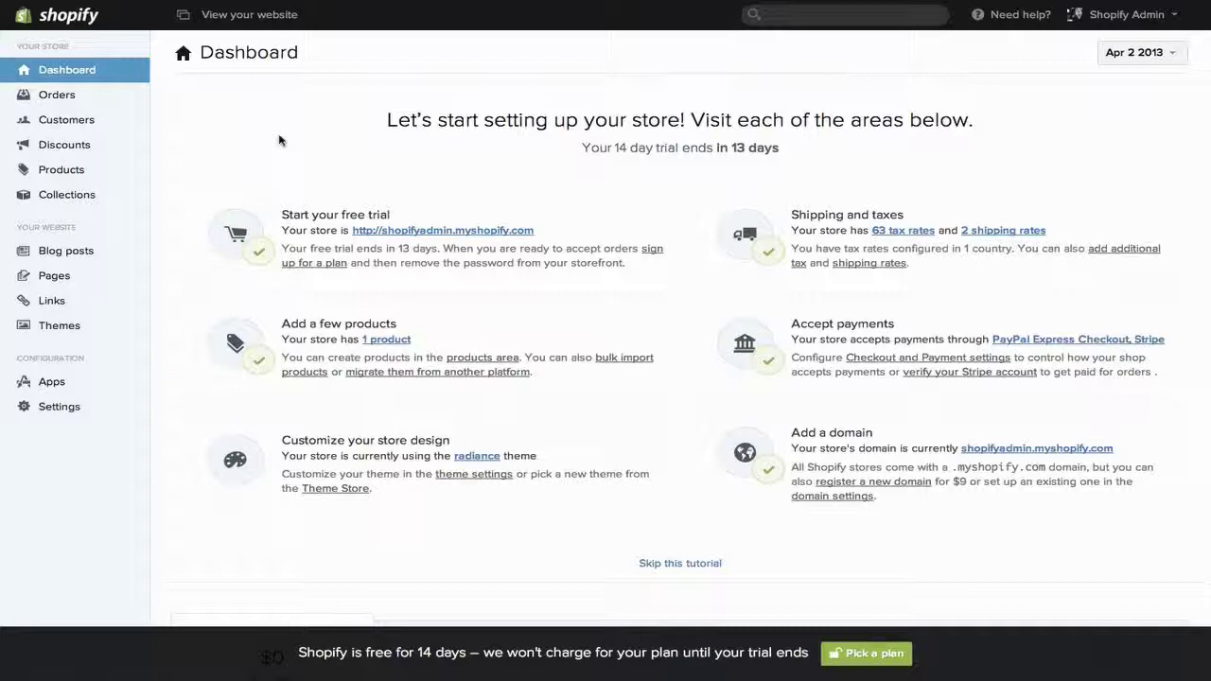
# Open Settings > Domains and review the shop's current myshopify domain address
pyautogui.click(65, 413)
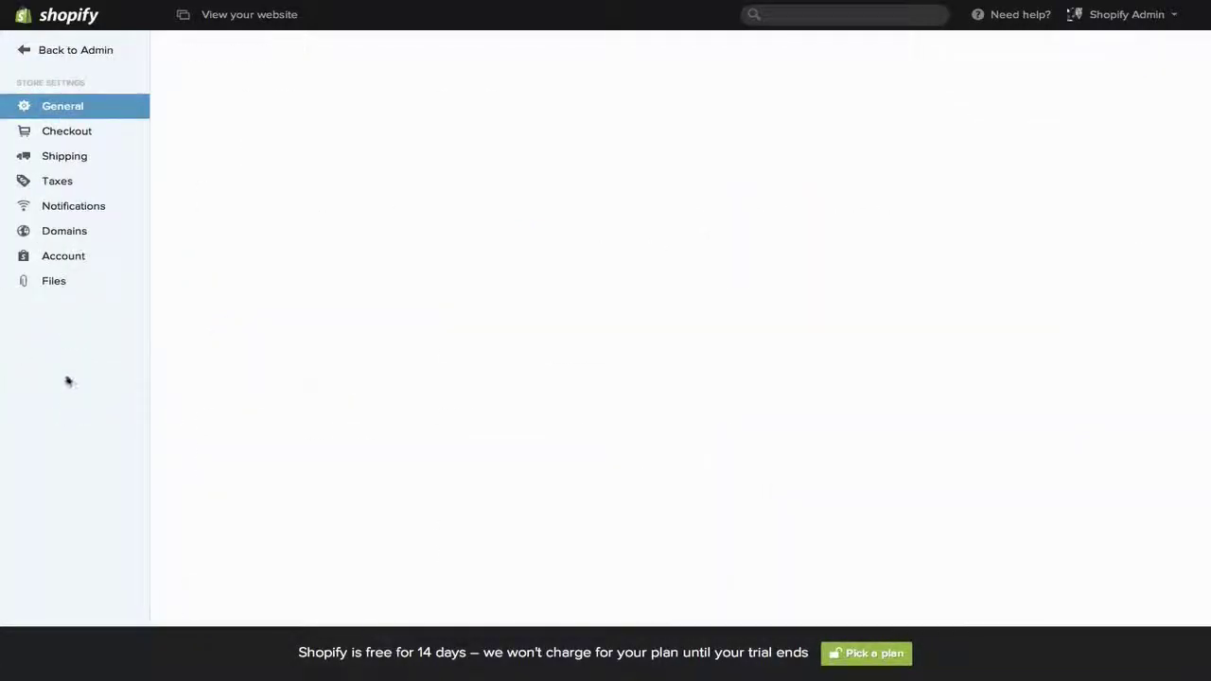
pyautogui.click(82, 238)
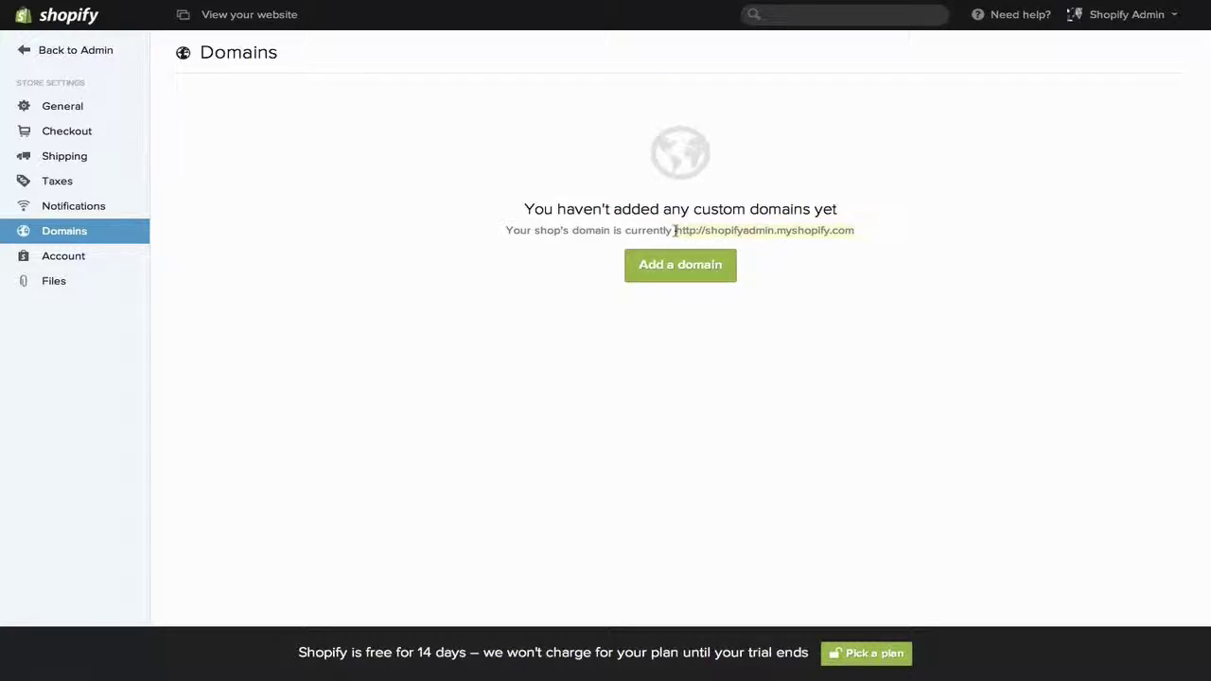
pyautogui.moveTo(674, 229); pyautogui.dragTo(853, 230)
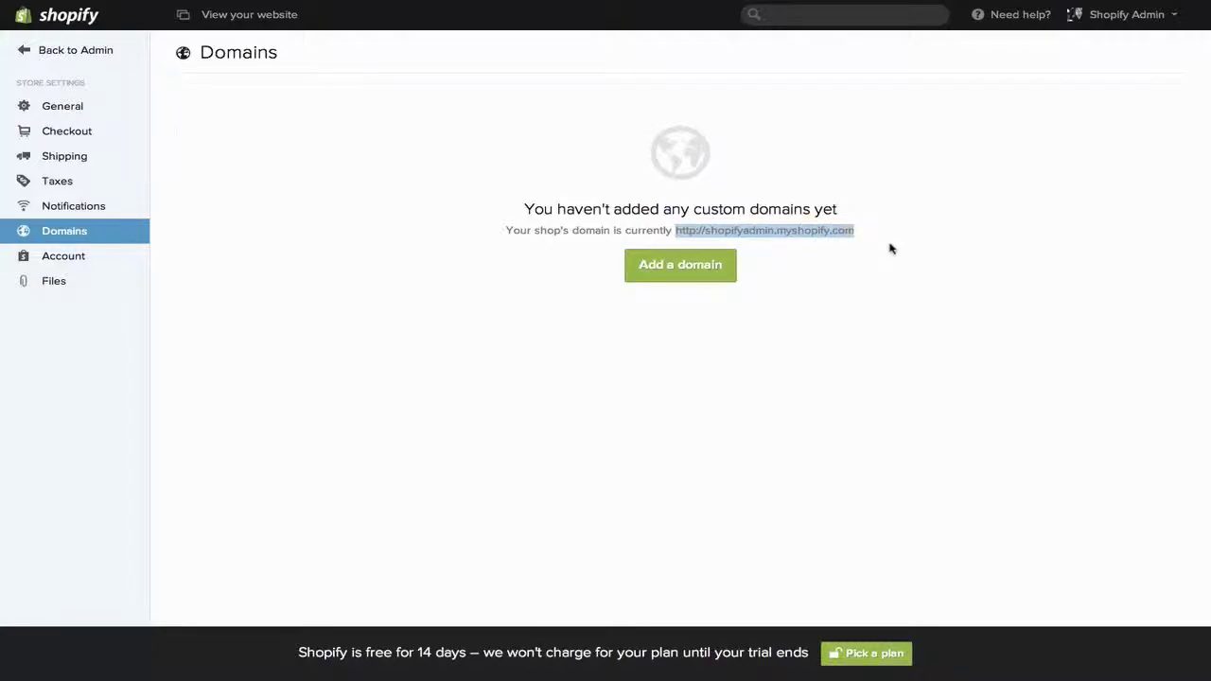
pyautogui.click(890, 249)
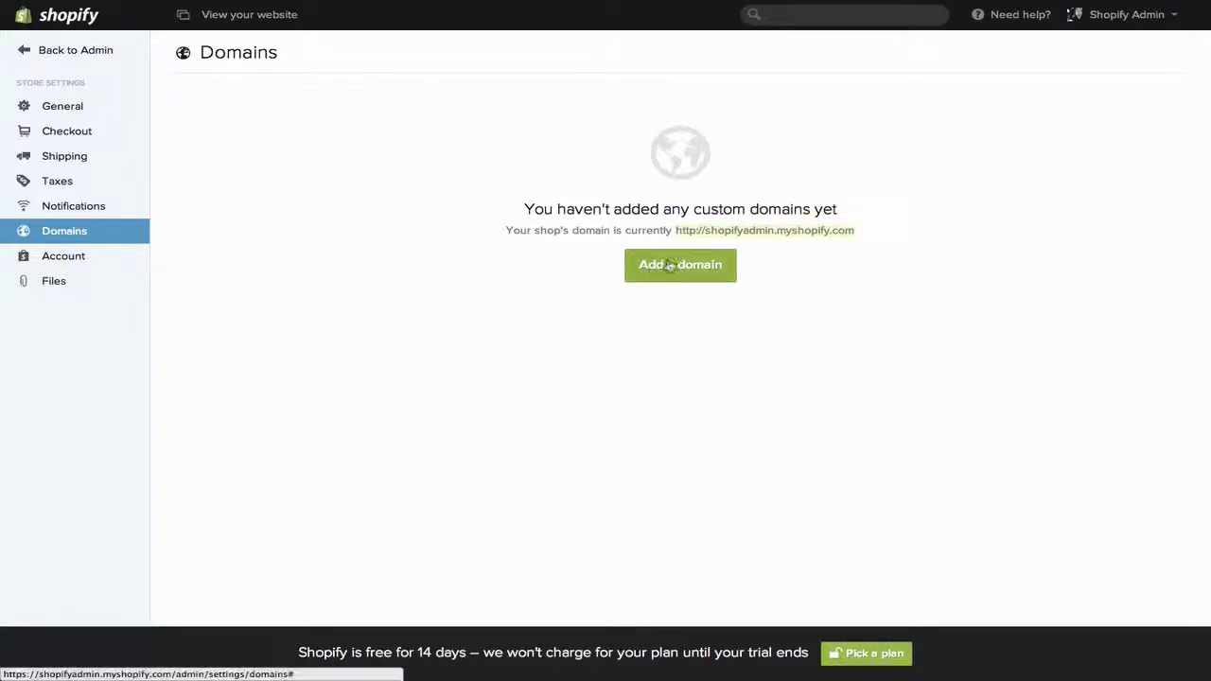
# Enter 'thebestdomain' as a new domain with the .com extension at $9.00 USD/year
pyautogui.click(670, 267)
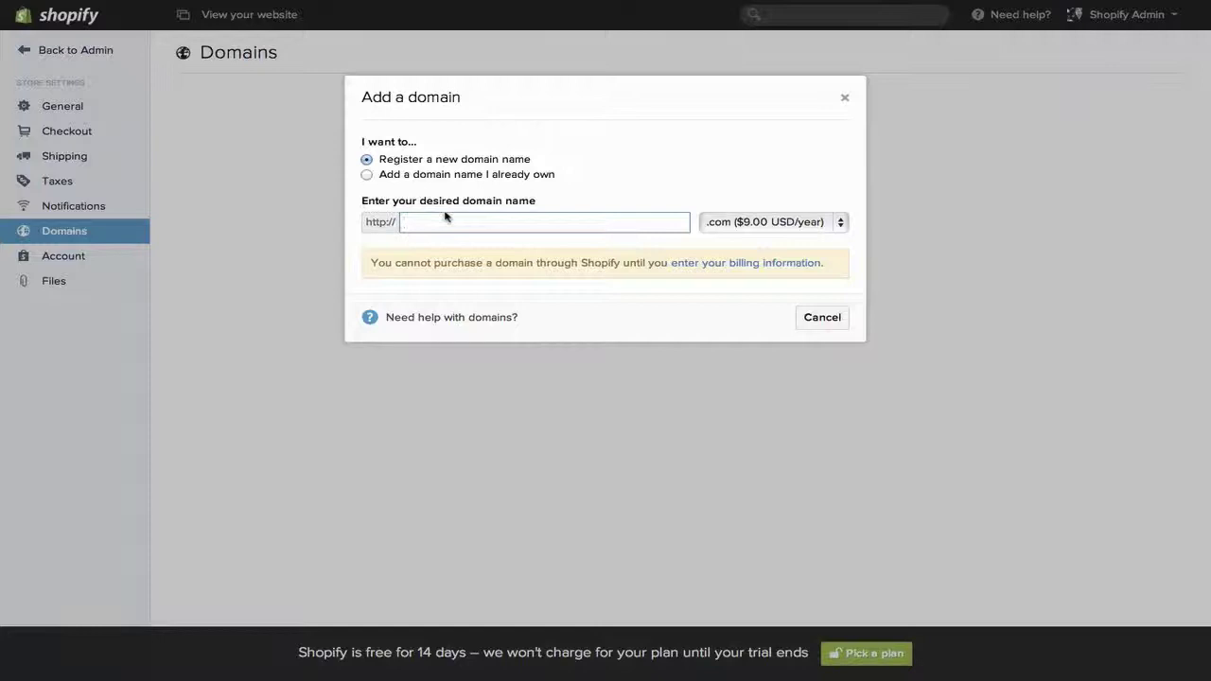
pyautogui.write('thebestdomain')
pyautogui.click(768, 223)
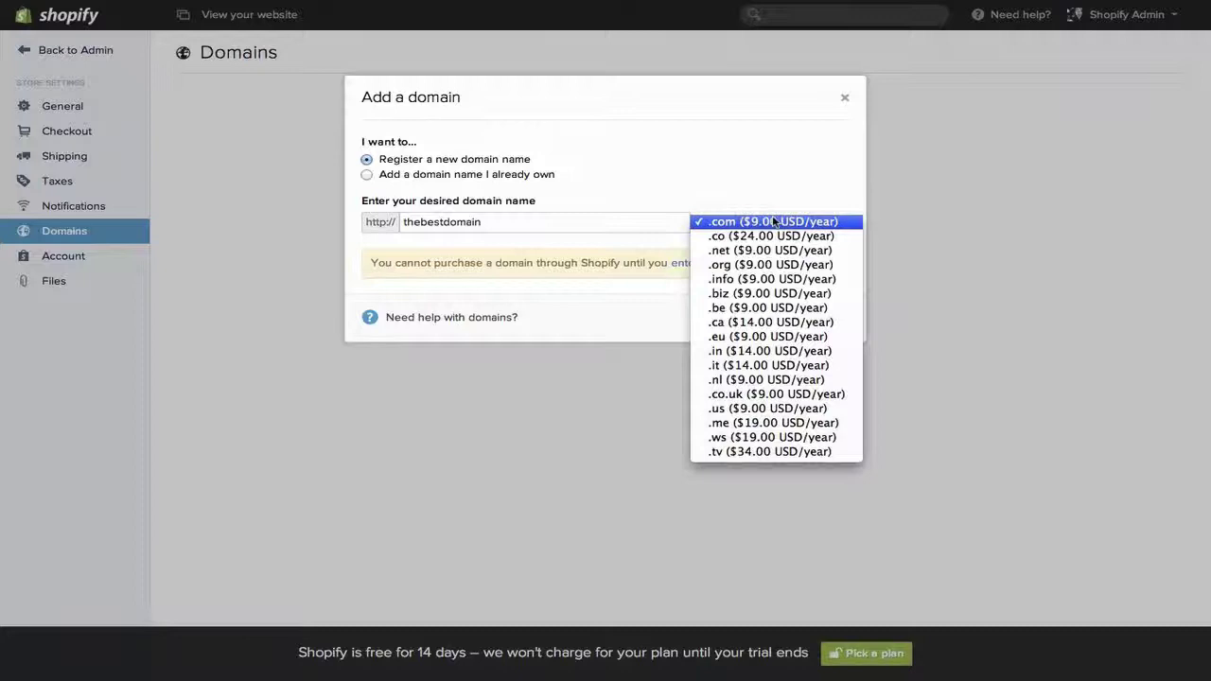
pyautogui.click(775, 222)
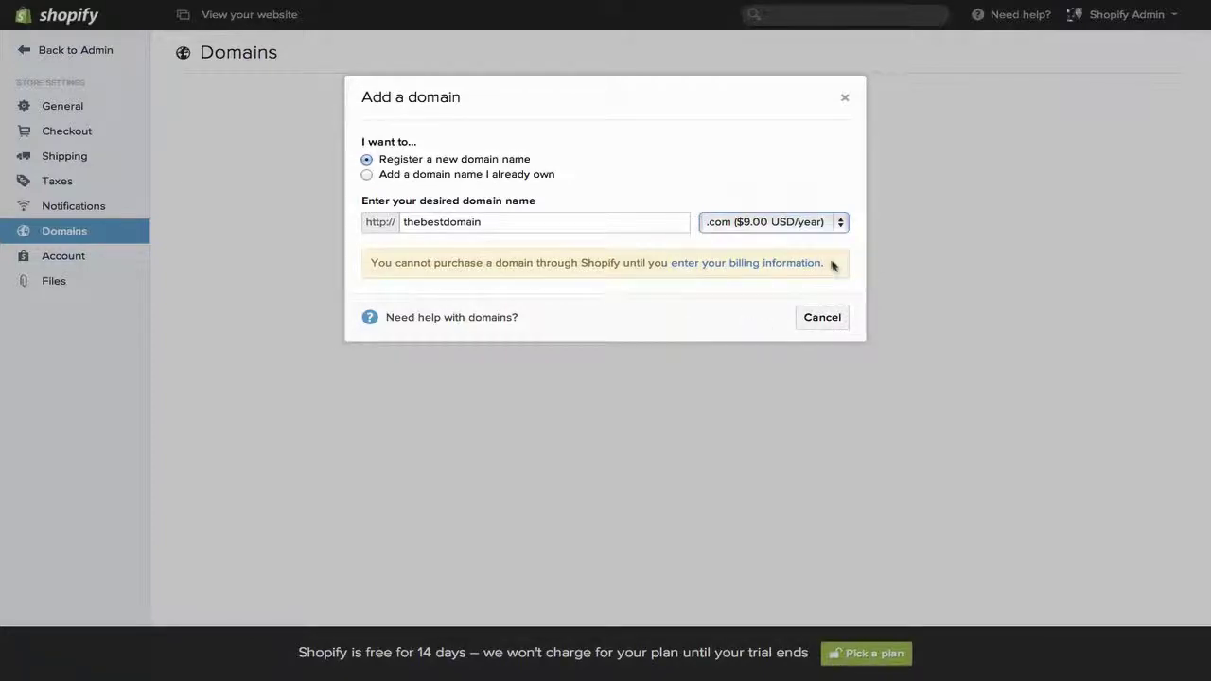
pyautogui.moveTo(832, 265); pyautogui.dragTo(669, 261)
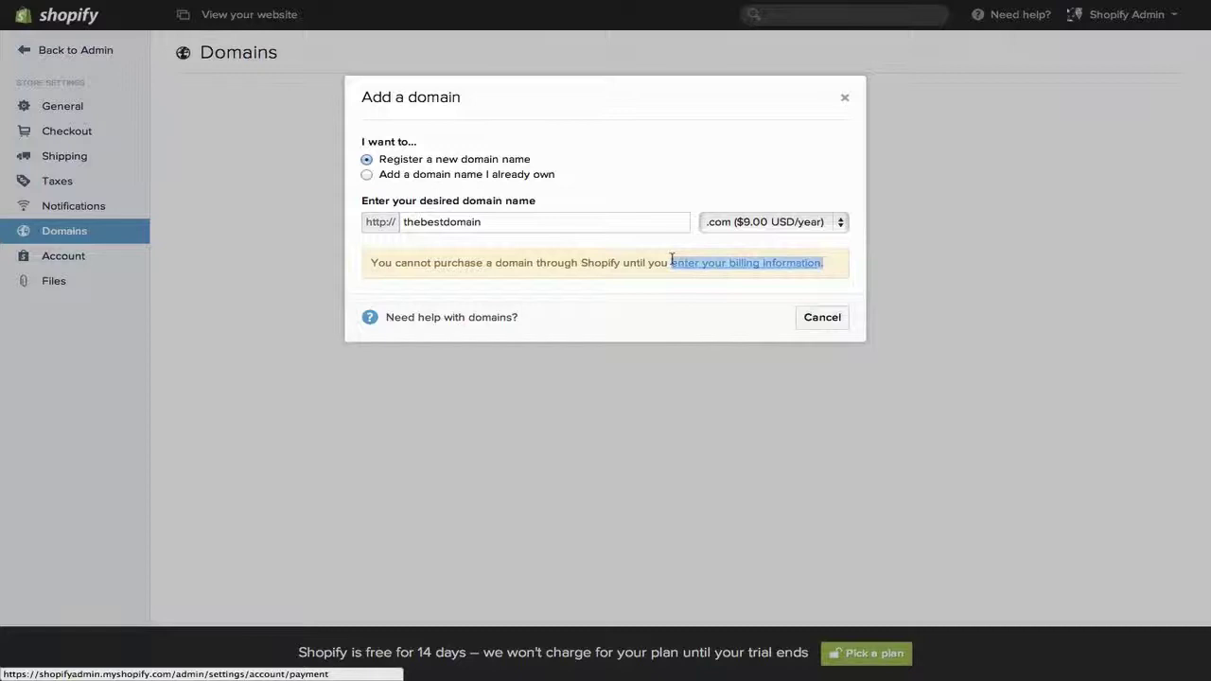
pyautogui.click(662, 261)
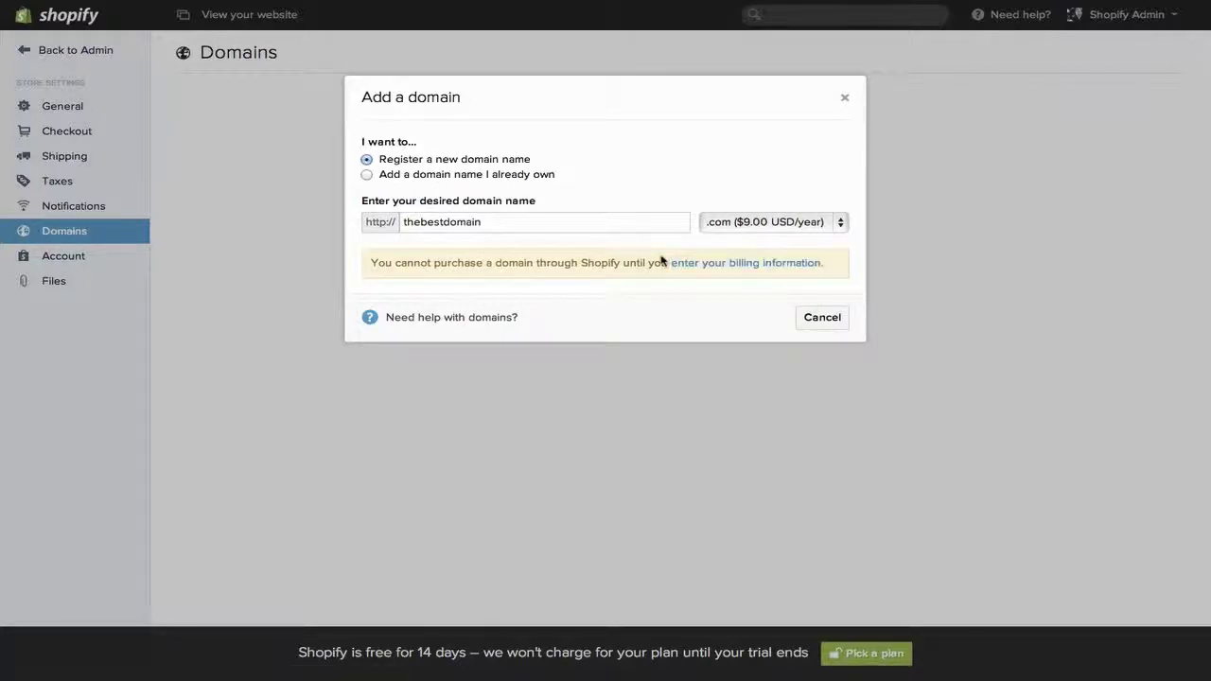
# Choose 'Add a domain name I already own', then open 'Need help with domains?'
pyautogui.click(367, 175)
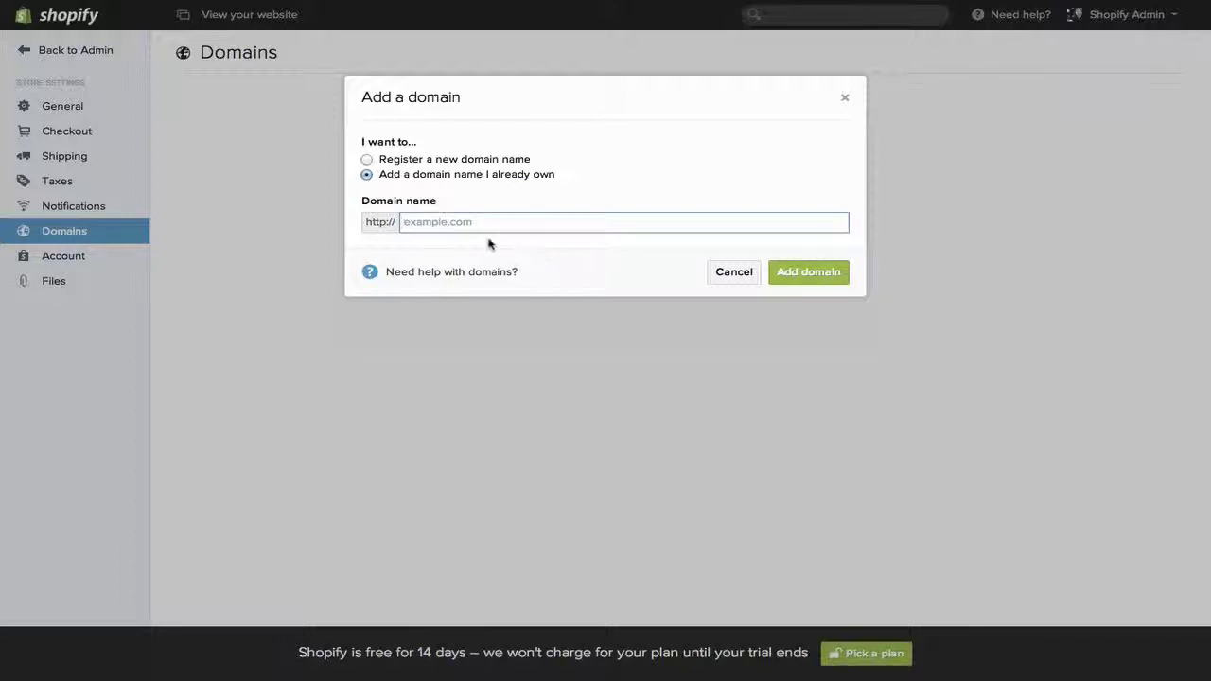
pyautogui.click(446, 275)
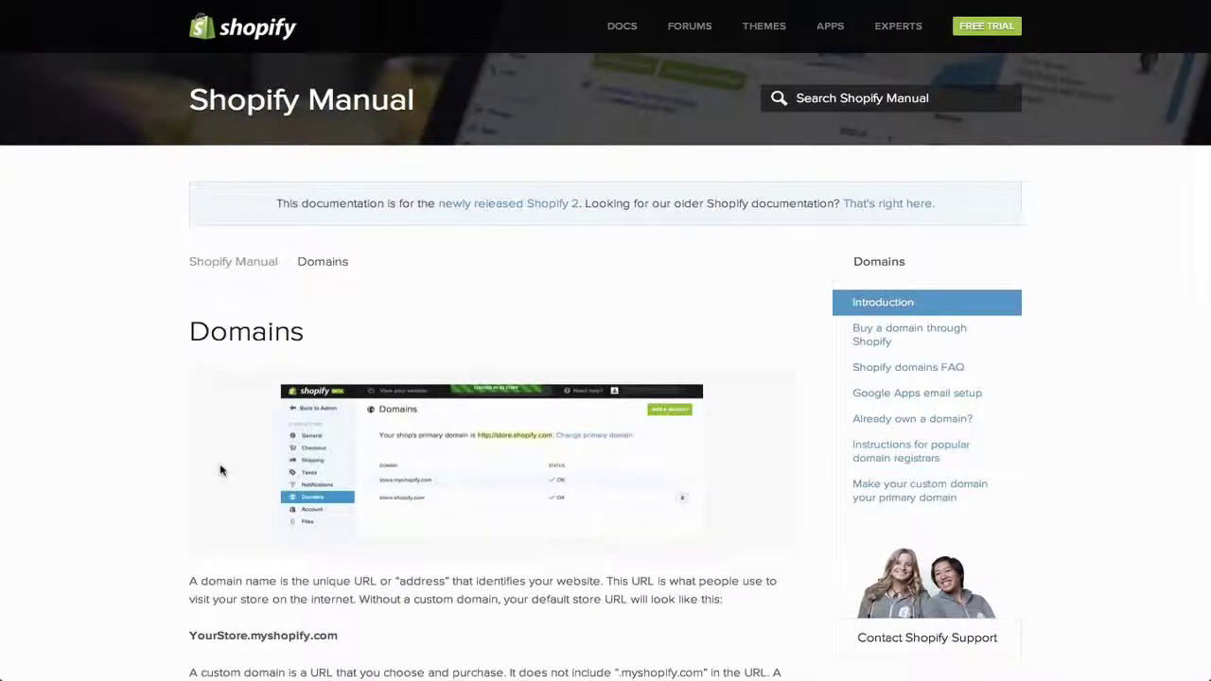
# Read the Shopify Manual guide 'Point a domain you already own to your Shopify store'
pyautogui.scroll(-7, 221, 470)
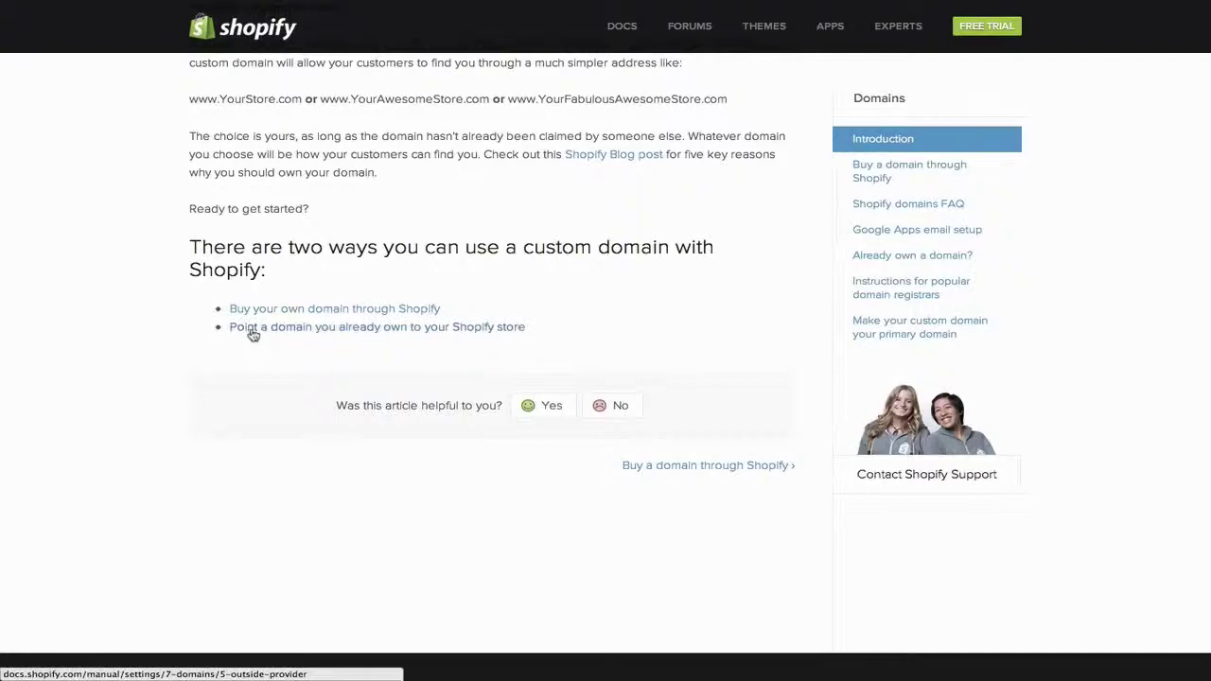
pyautogui.click(401, 331)
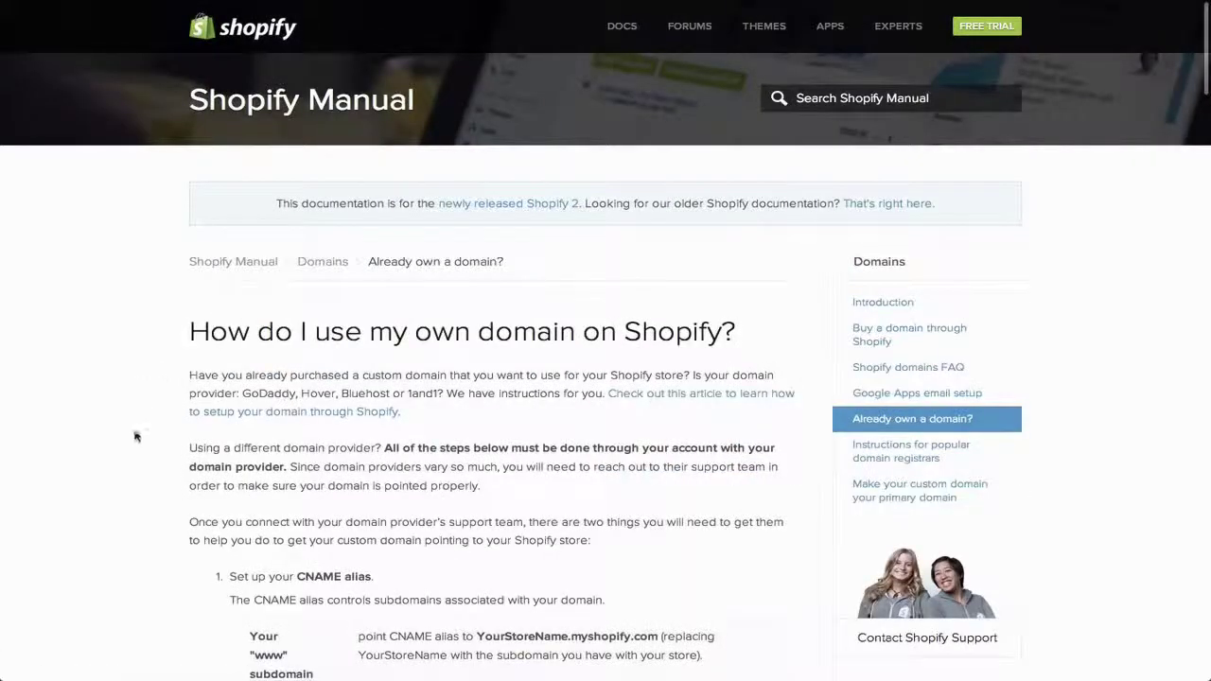
pyautogui.scroll(-4, 127, 465)
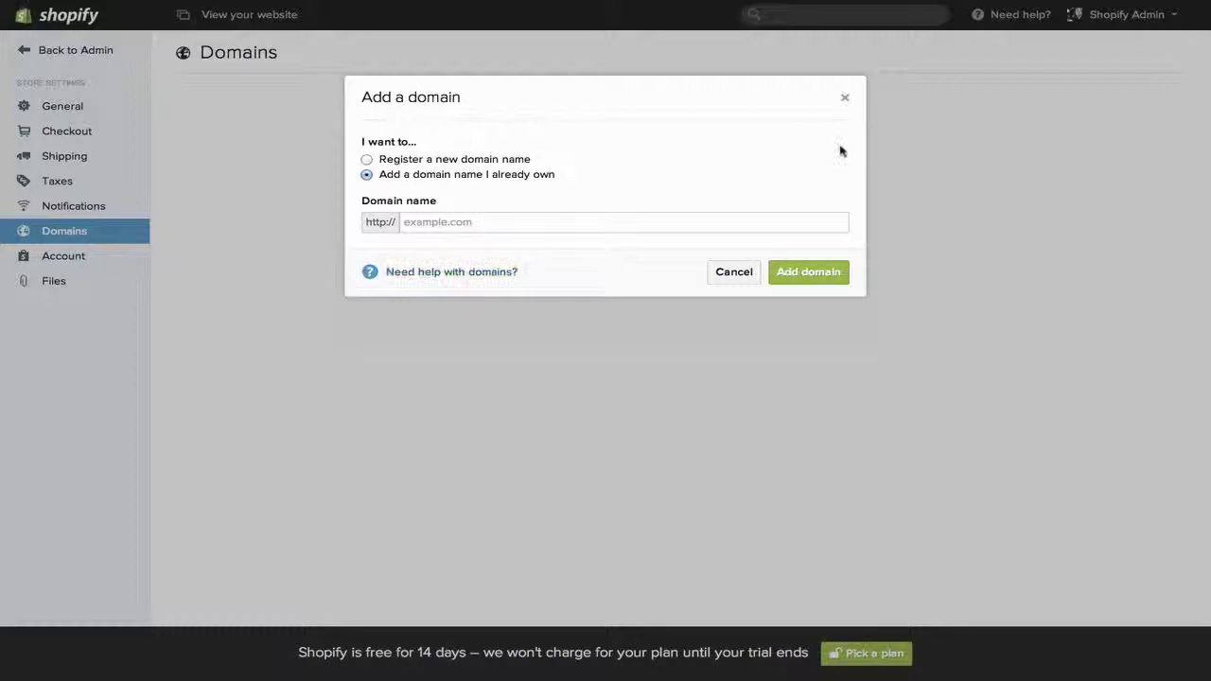
# Close the dialog, go back through Admin > Settings > Domains, and start a new domain
pyautogui.click(844, 99)
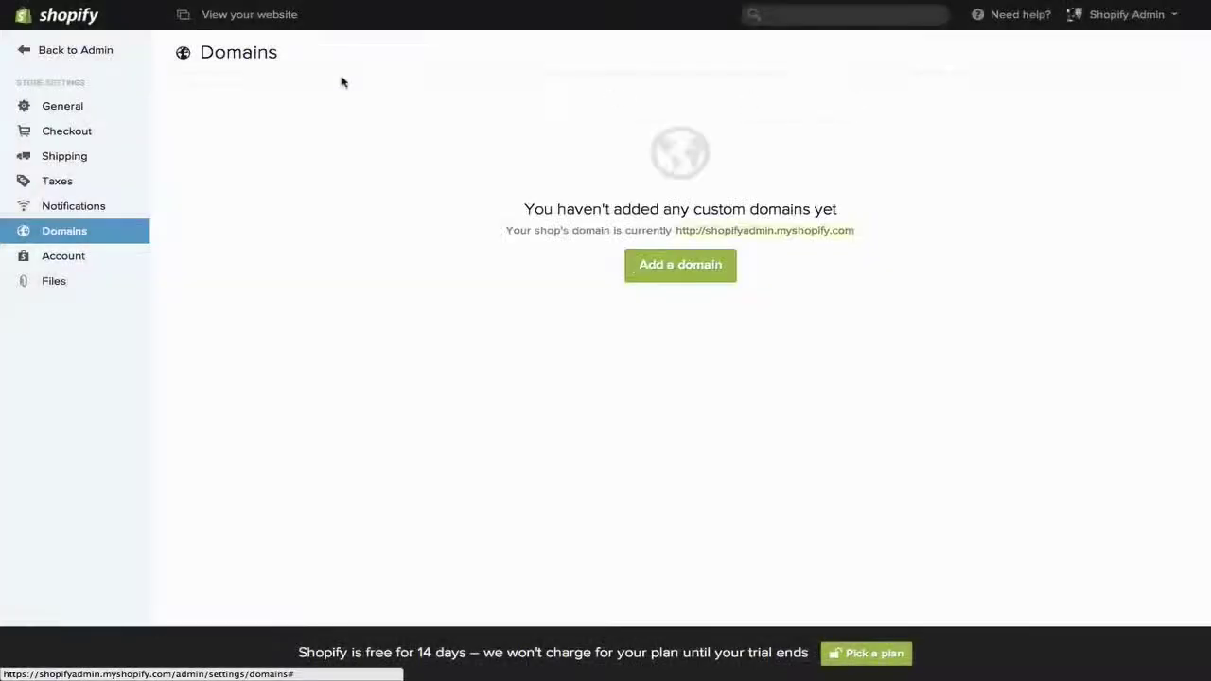
pyautogui.click(140, 58)
pyautogui.click(75, 409)
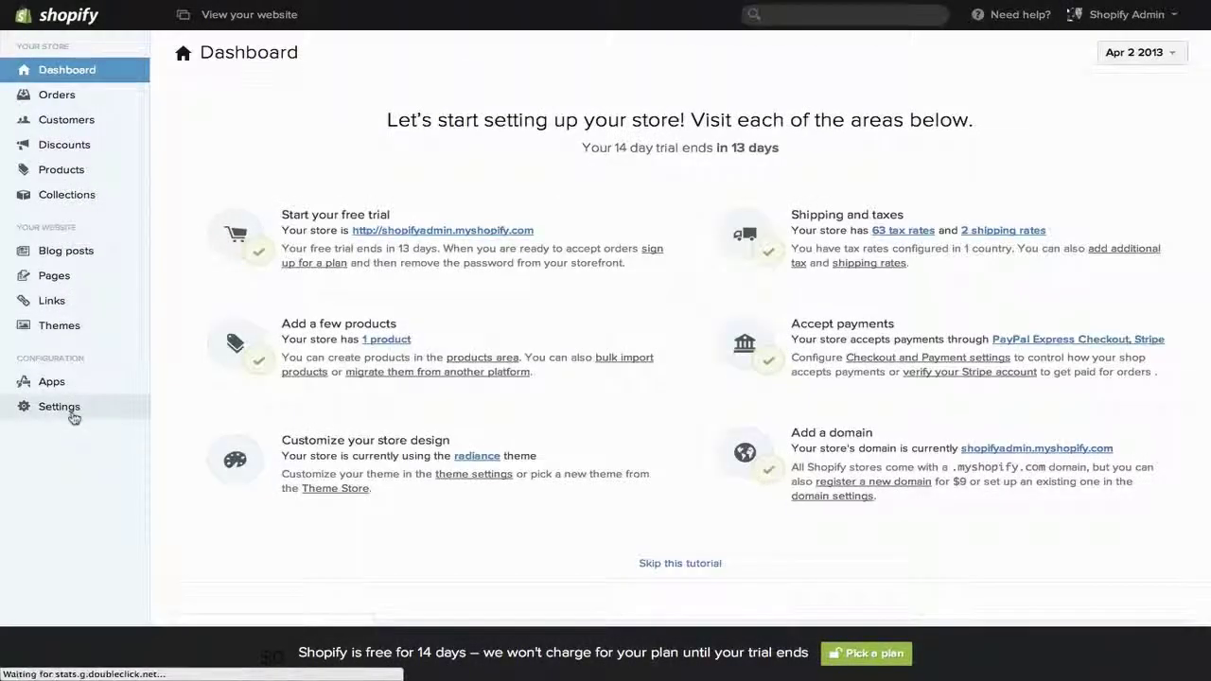
pyautogui.click(64, 231)
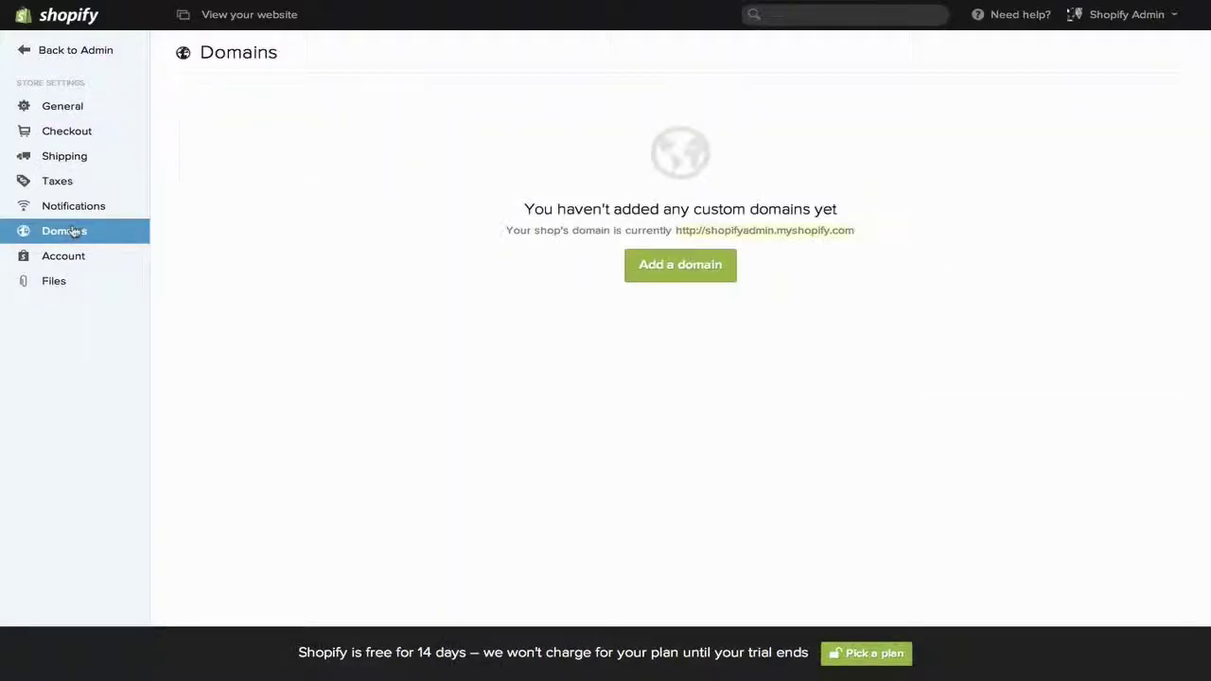
pyautogui.click(672, 265)
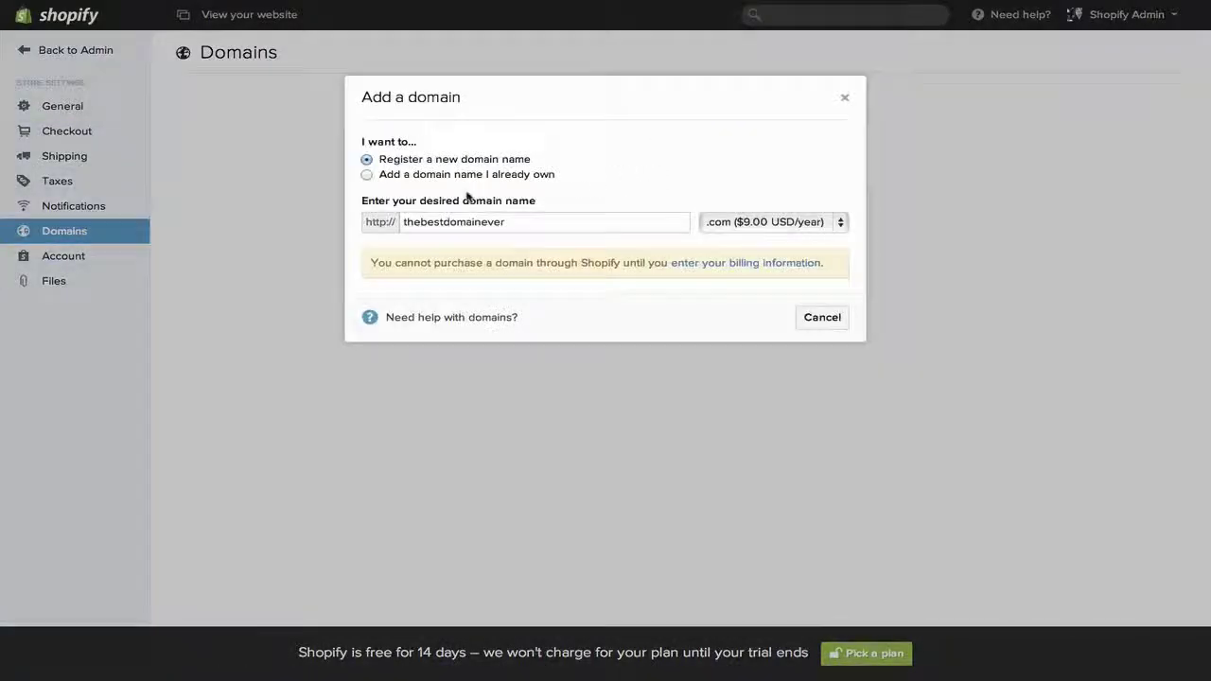
pyautogui.click(367, 176)
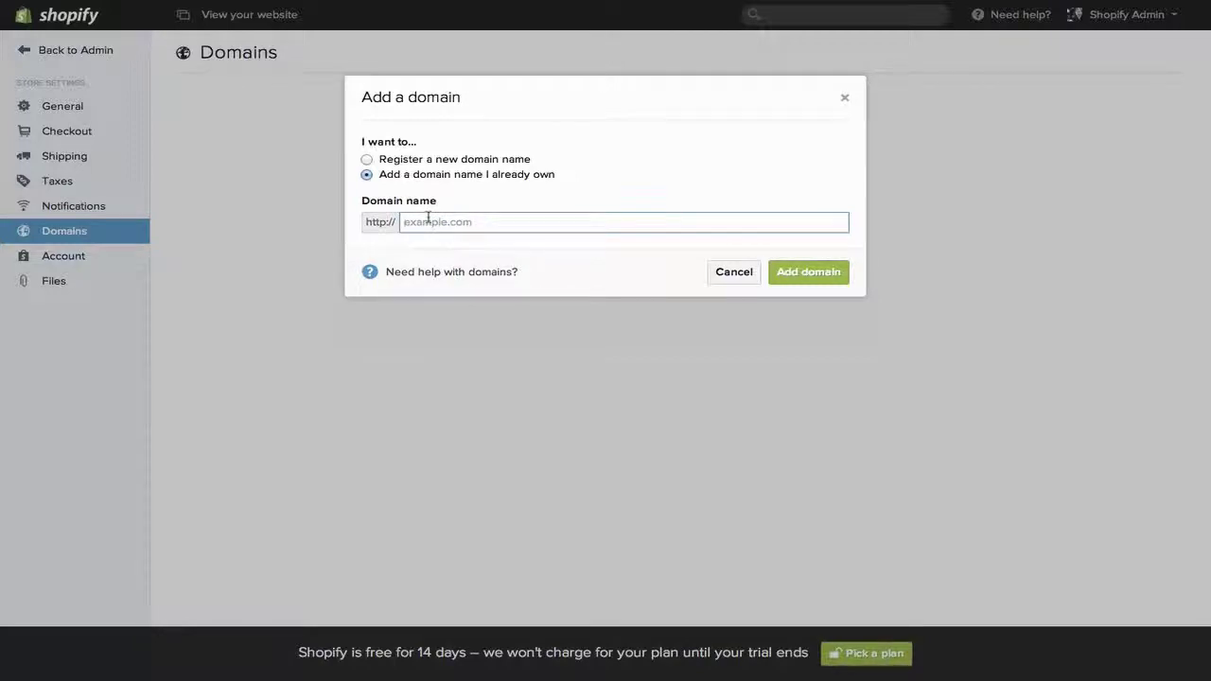
pyautogui.write('www.superawes')
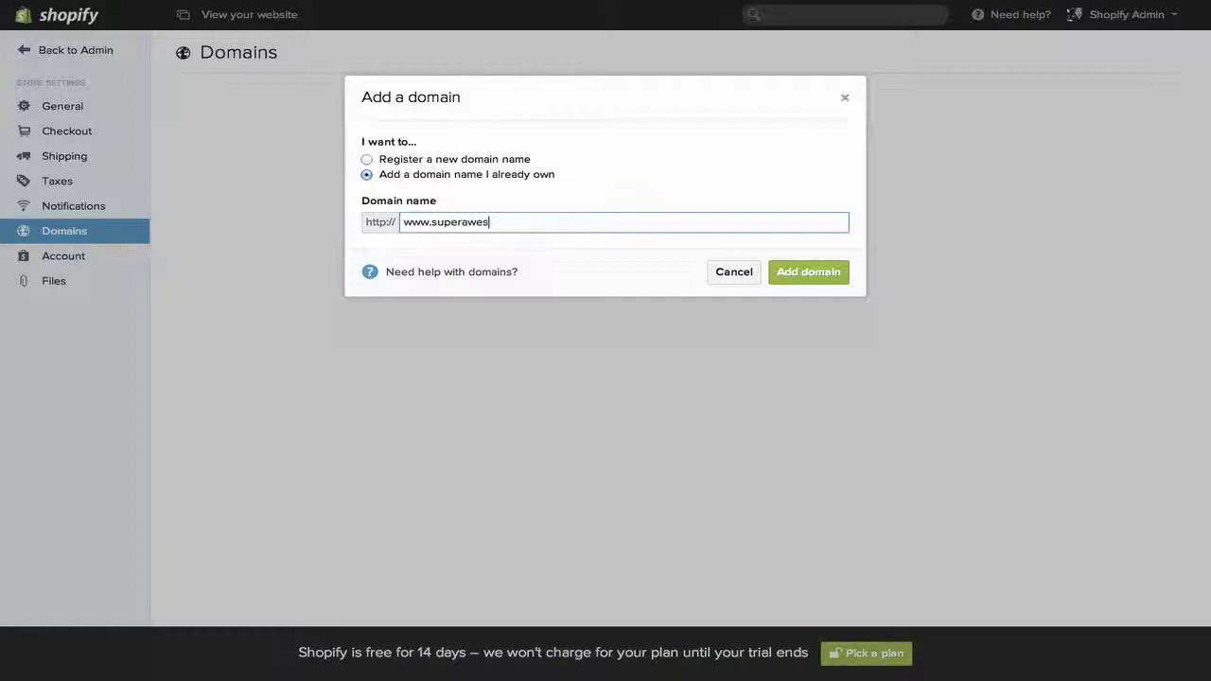
pyautogui.write('omedomain.com')
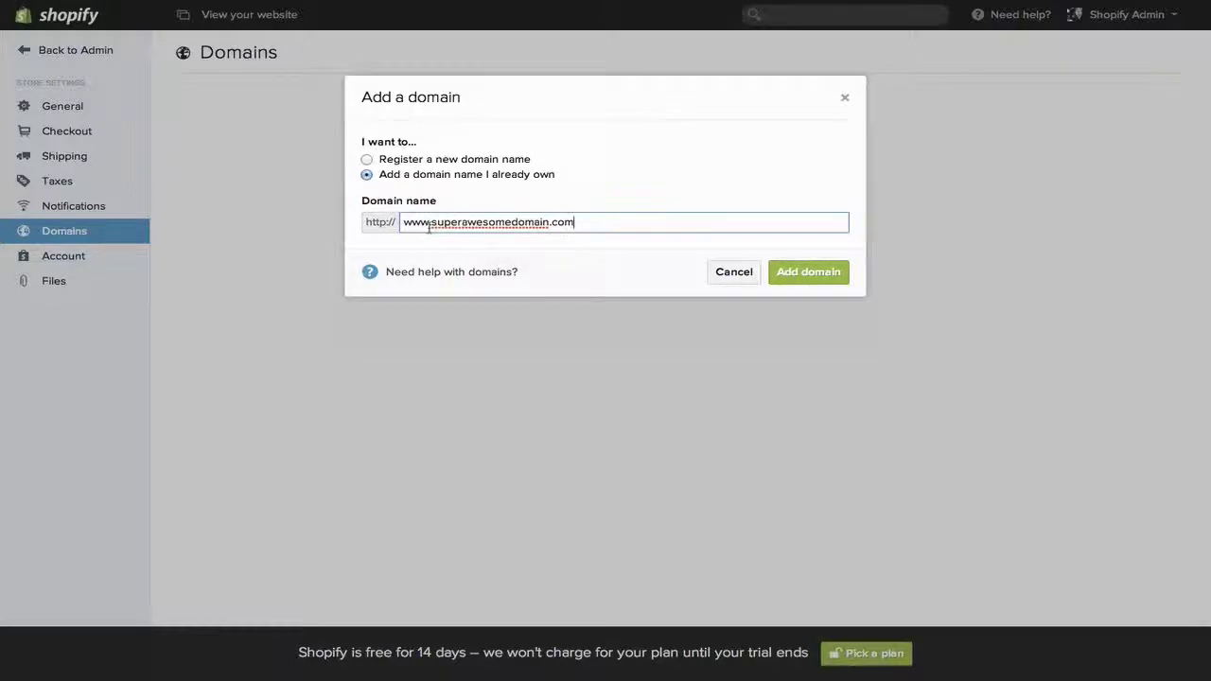
pyautogui.click(806, 273)
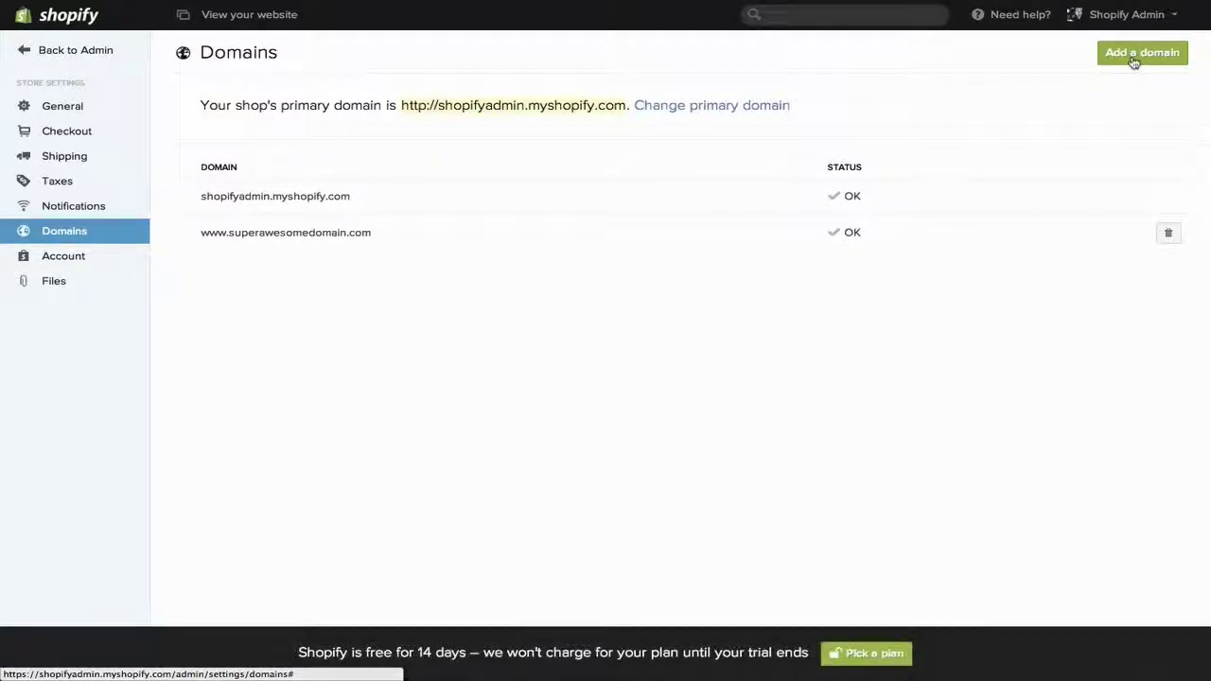
# Add the bare domain superawesomedomain.com as a second owned domain
pyautogui.click(1134, 59)
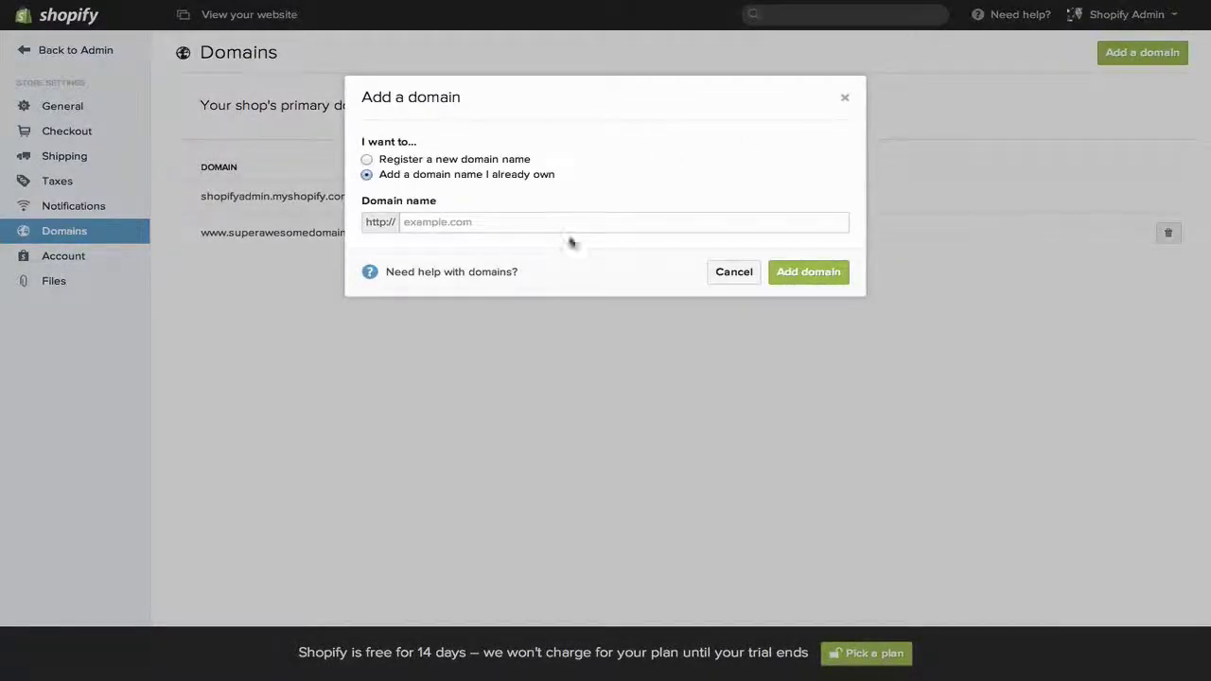
pyautogui.click(536, 225)
pyautogui.write('superawesome')
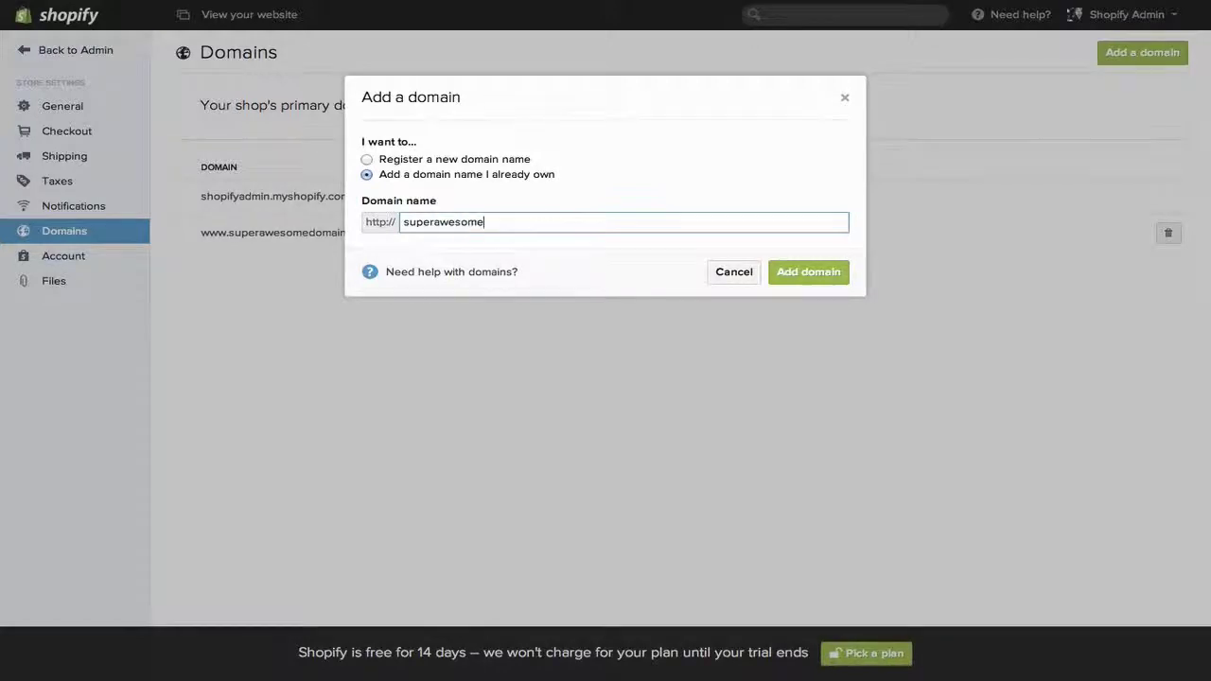
pyautogui.write('domain.com')
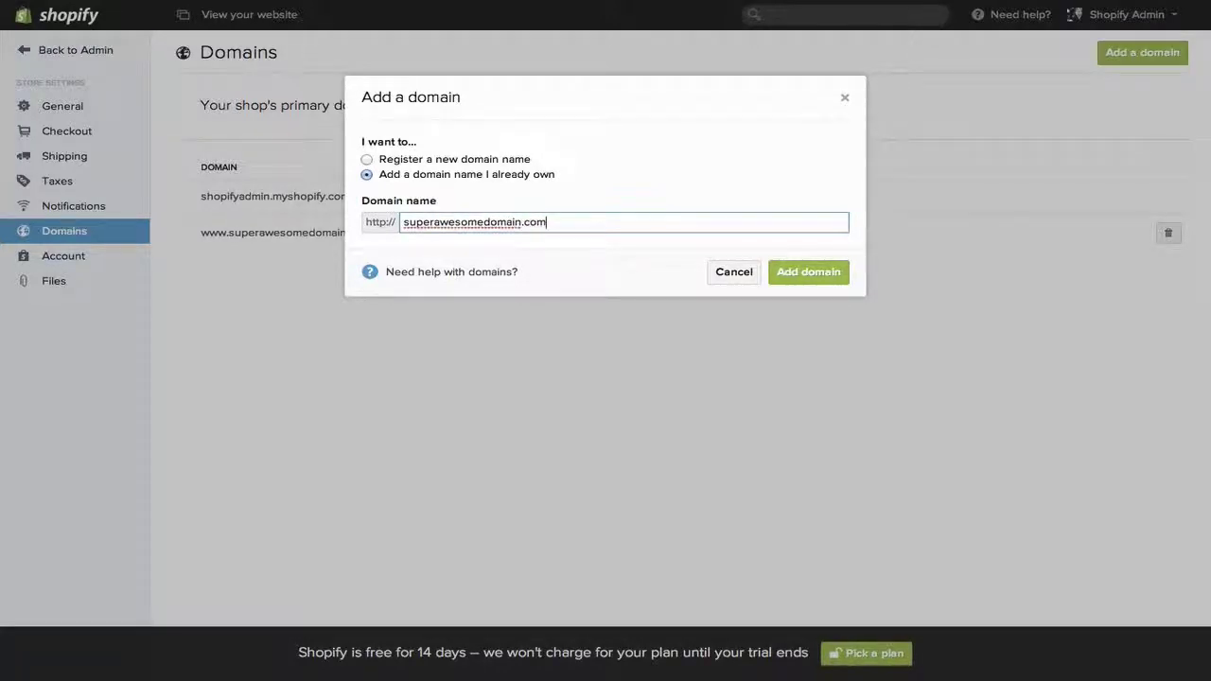
pyautogui.click(805, 273)
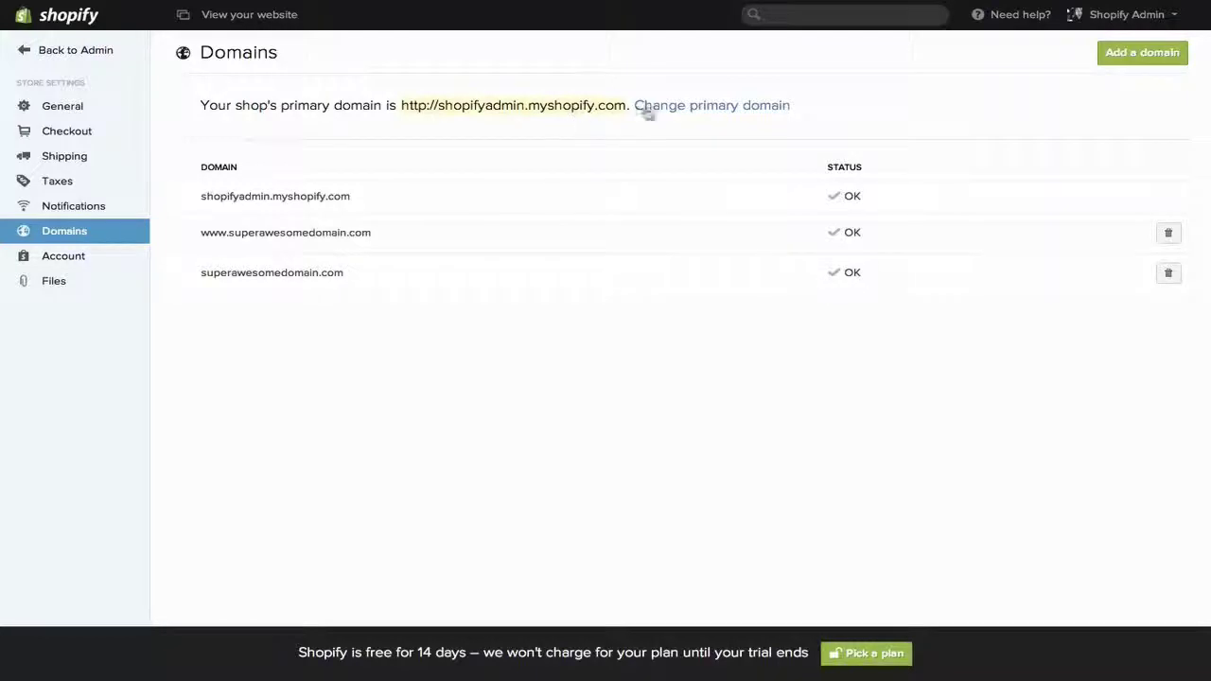
pyautogui.click(697, 107)
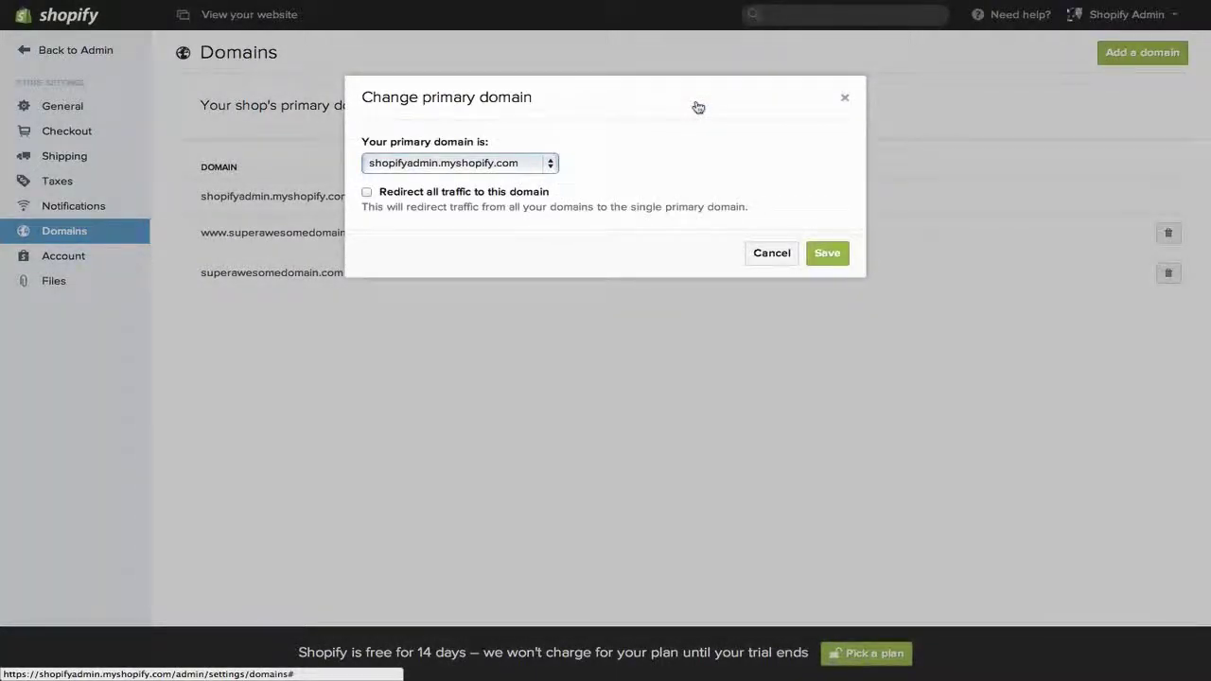
pyautogui.click(530, 162)
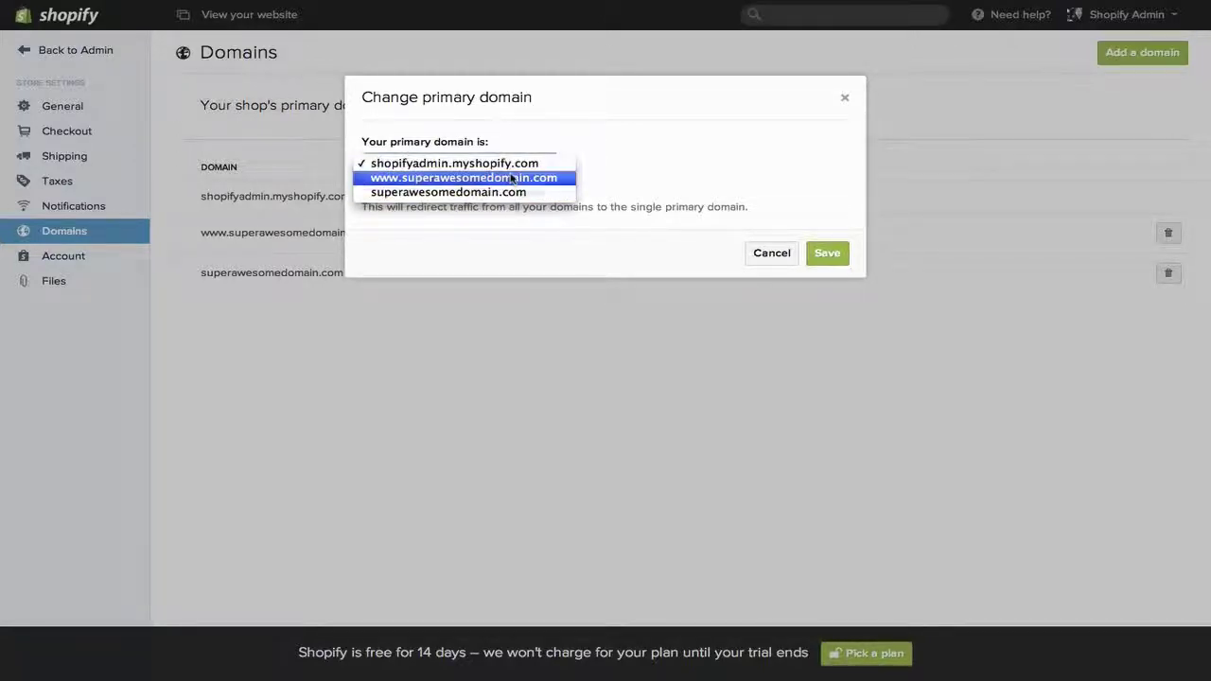
pyautogui.click(511, 178)
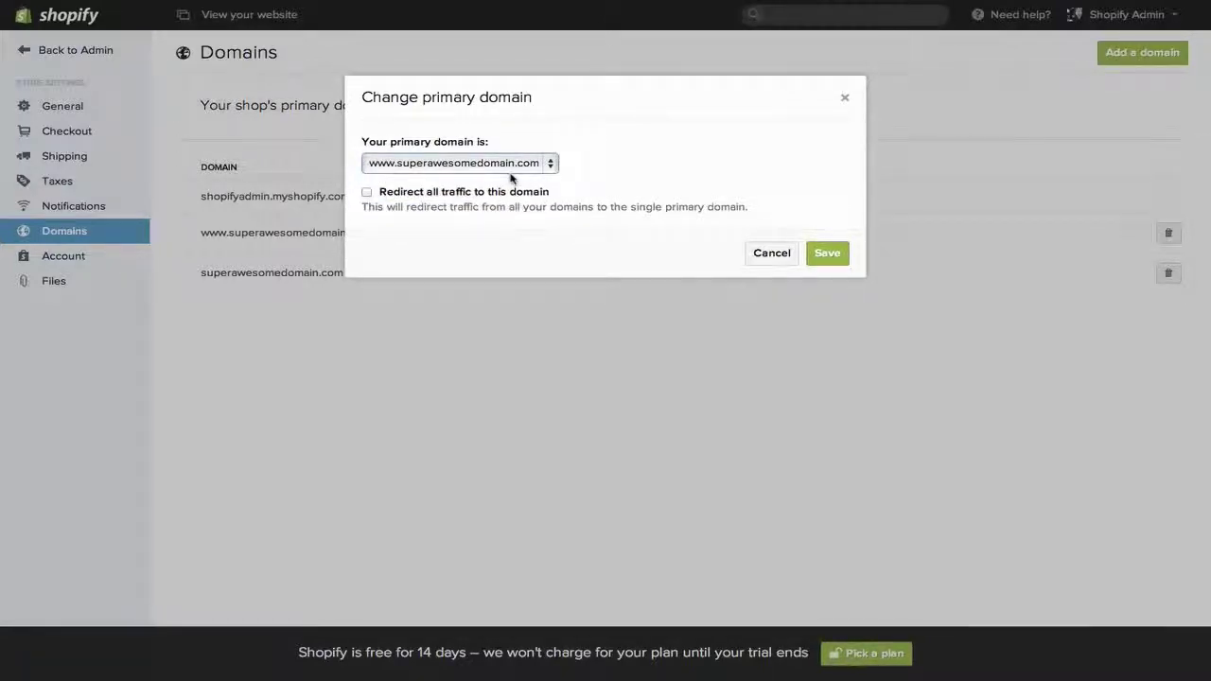